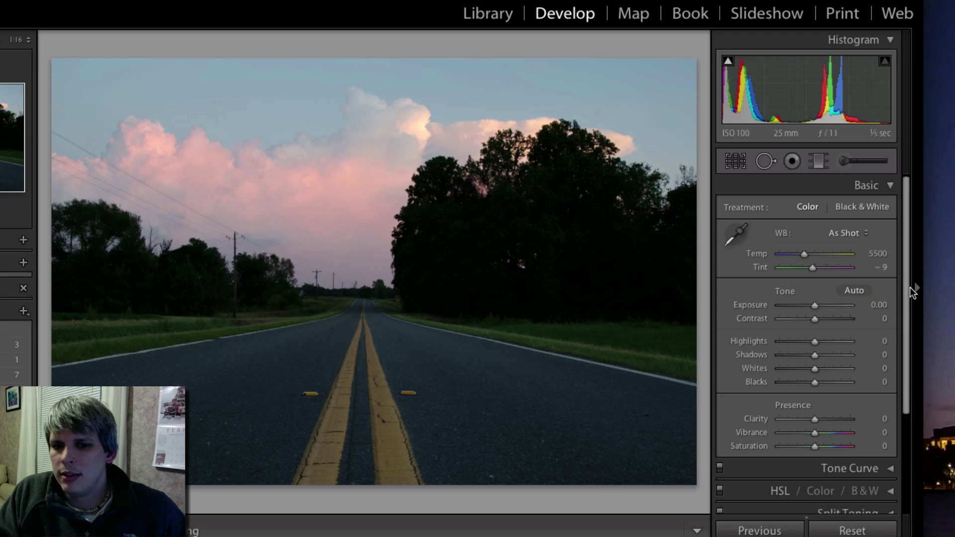
Set HSL Saturation of Red, Green, Aqua, Blue, Purple, Magenta to -100, Yellow +32, Orange -66
{"action": "scroll", "coordinate": [885, 308], "scroll_direction": "down", "scroll_amount": 4}
{"action": "left_click", "coordinate": [778, 352]}
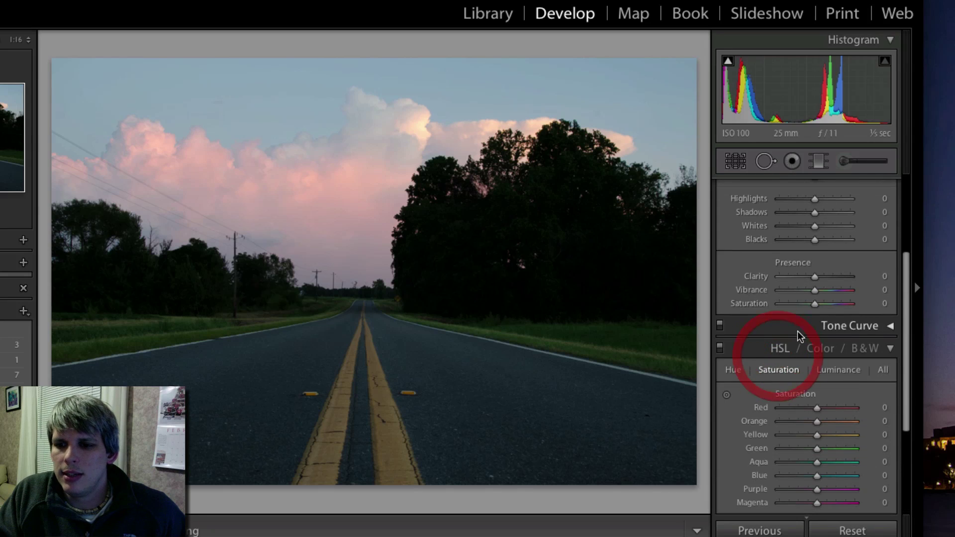
{"action": "scroll", "coordinate": [784, 353], "scroll_direction": "down", "scroll_amount": 2}
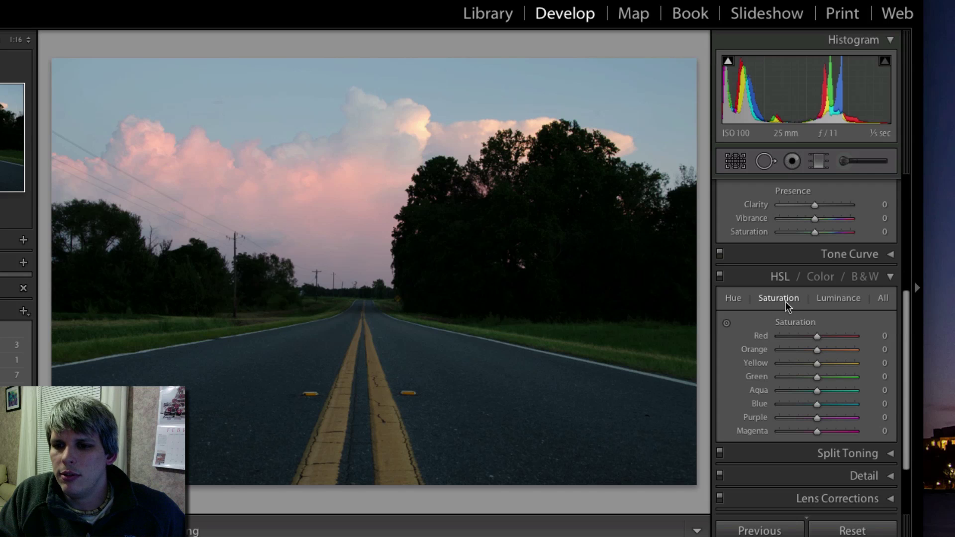
{"action": "left_click_drag", "start_coordinate": [807, 337], "coordinate": [745, 346]}
{"action": "left_click_drag", "start_coordinate": [803, 377], "coordinate": [748, 388]}
{"action": "left_click_drag", "start_coordinate": [816, 404], "coordinate": [757, 419]}
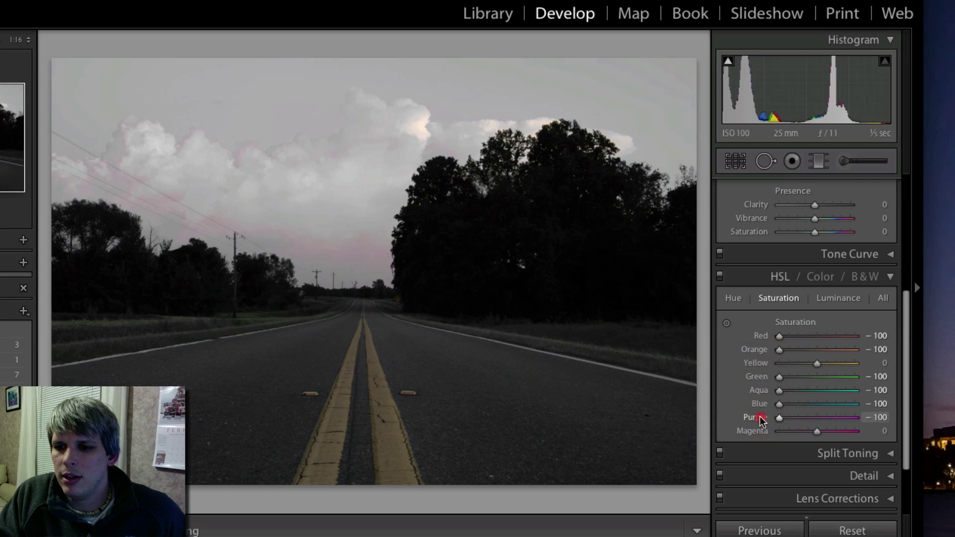
{"action": "left_click_drag", "start_coordinate": [817, 432], "coordinate": [735, 432]}
{"action": "left_click_drag", "start_coordinate": [816, 363], "coordinate": [830, 369]}
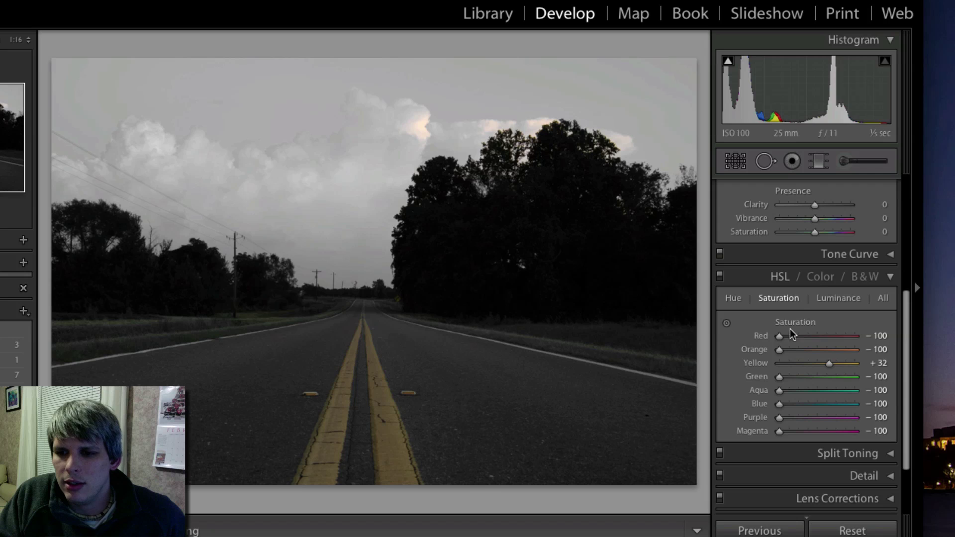
{"action": "left_click_drag", "start_coordinate": [780, 351], "coordinate": [792, 351]}
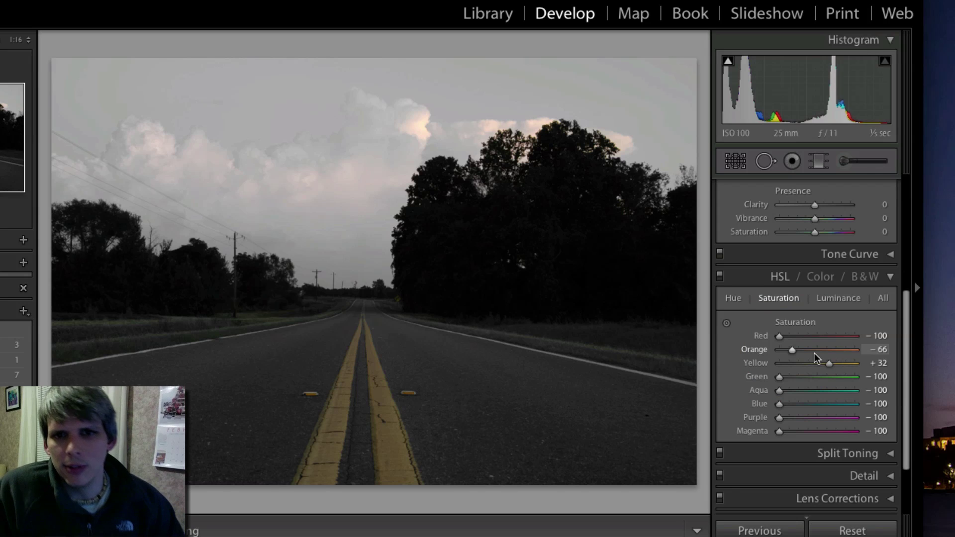
Collapse the HSL panel and set Basic Exposure to +0.55 and Contrast to +43
{"action": "scroll", "coordinate": [840, 306], "scroll_direction": "up", "scroll_amount": 5}
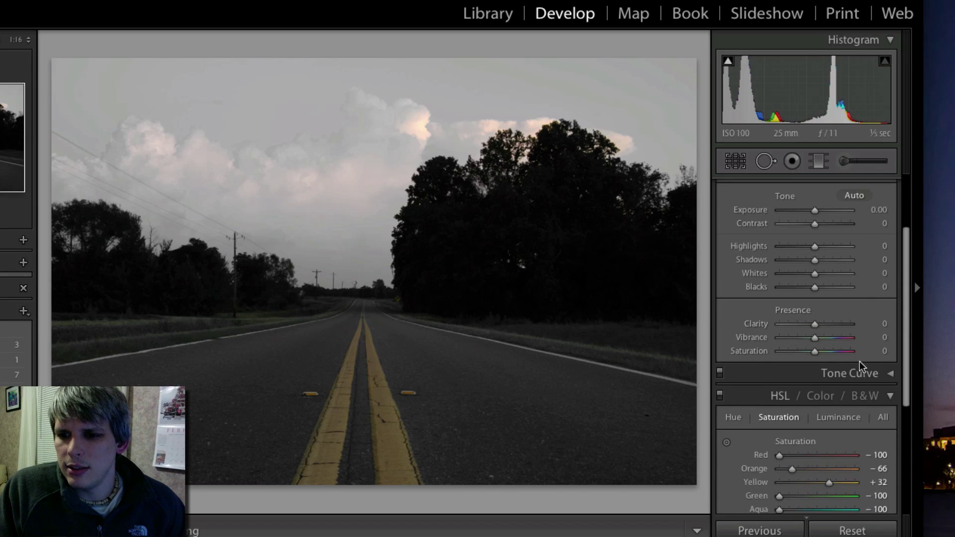
{"action": "left_click", "coordinate": [779, 397]}
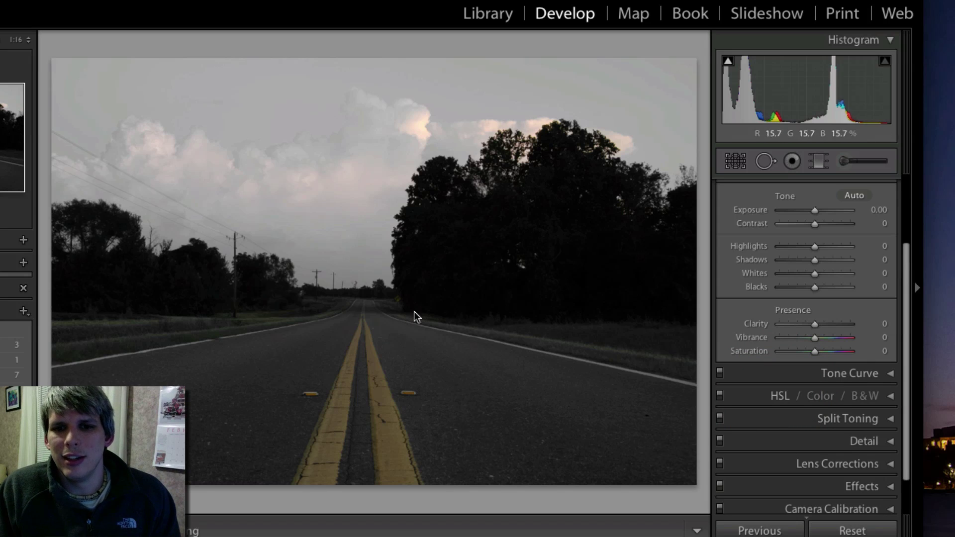
{"action": "scroll", "coordinate": [881, 252], "scroll_direction": "up", "scroll_amount": 4}
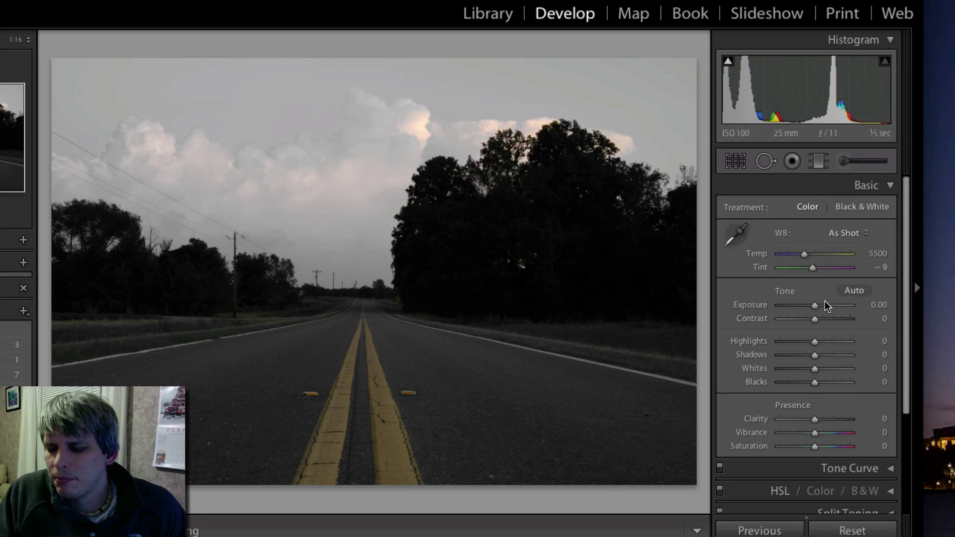
{"action": "left_click_drag", "start_coordinate": [814, 305], "coordinate": [810, 305]}
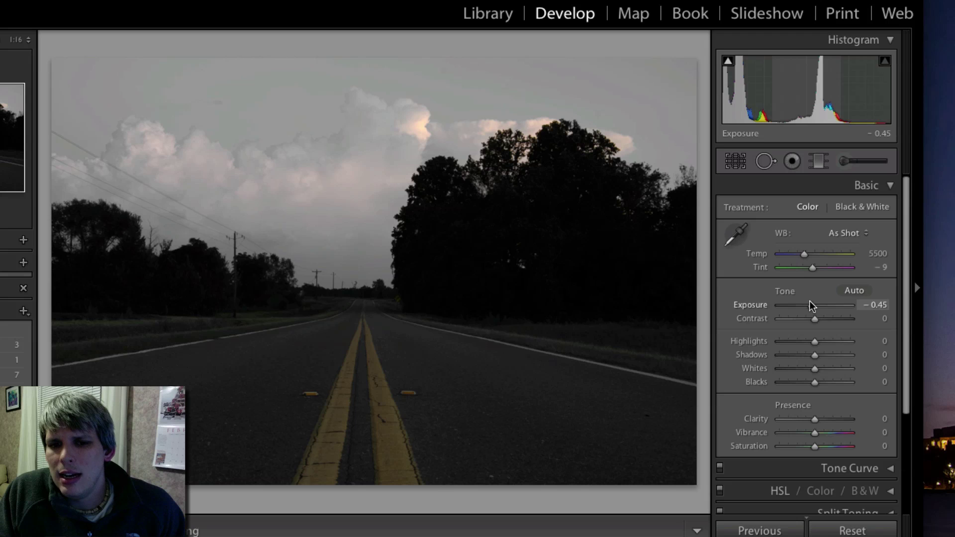
{"action": "left_click_drag", "start_coordinate": [816, 322], "coordinate": [807, 384]}
Set Basic Exposure to +0.35, Clarity to +30 and Blacks to -47
{"action": "left_click_drag", "start_coordinate": [812, 306], "coordinate": [829, 324]}
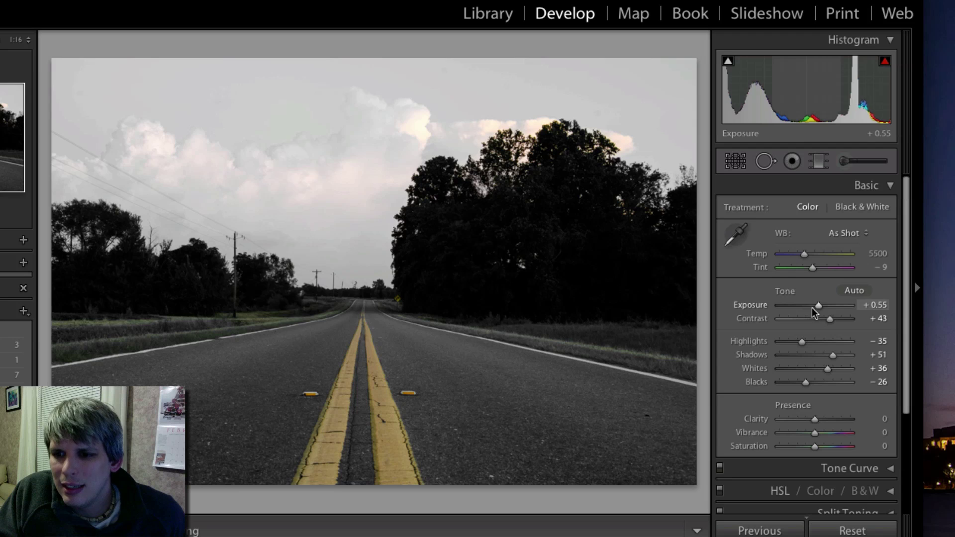
{"action": "left_click_drag", "start_coordinate": [816, 308], "coordinate": [817, 308]}
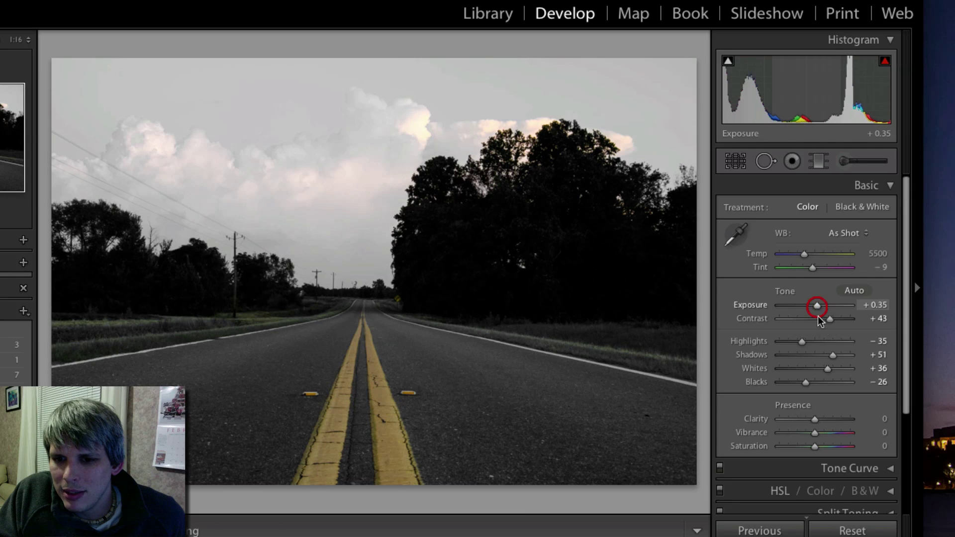
{"action": "left_click_drag", "start_coordinate": [814, 419], "coordinate": [830, 435]}
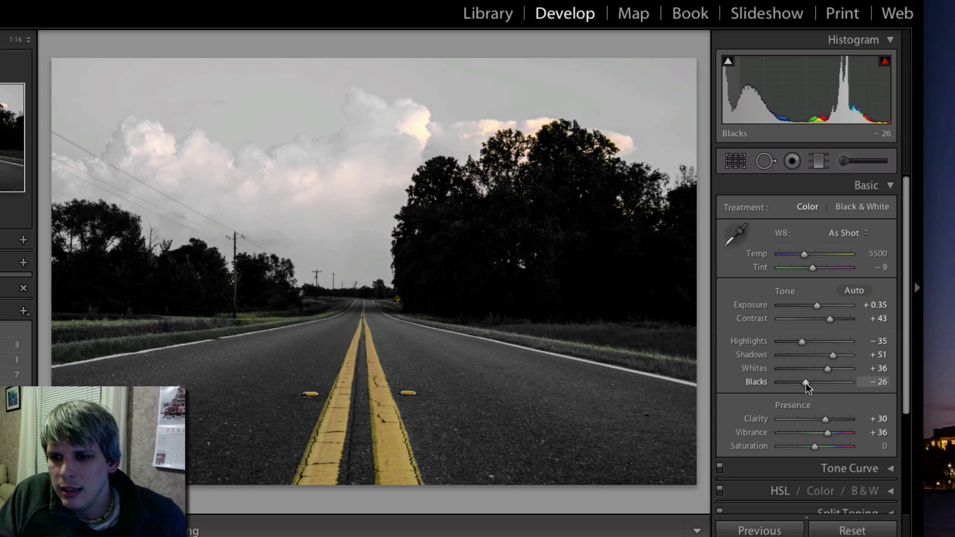
{"action": "left_click_drag", "start_coordinate": [806, 383], "coordinate": [798, 387]}
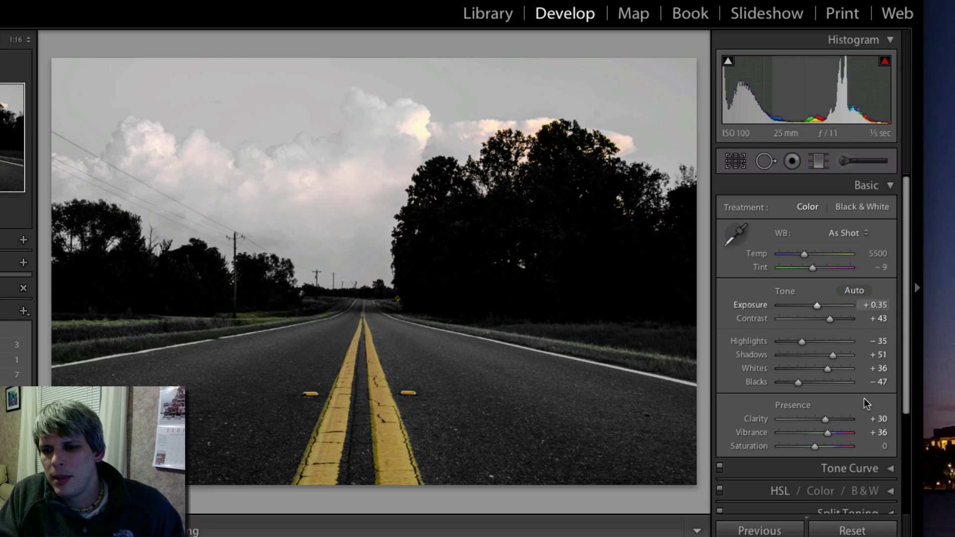
Review the HSL saturation values and collapse the HSL panel
{"action": "scroll", "coordinate": [876, 430], "scroll_direction": "down", "scroll_amount": 4}
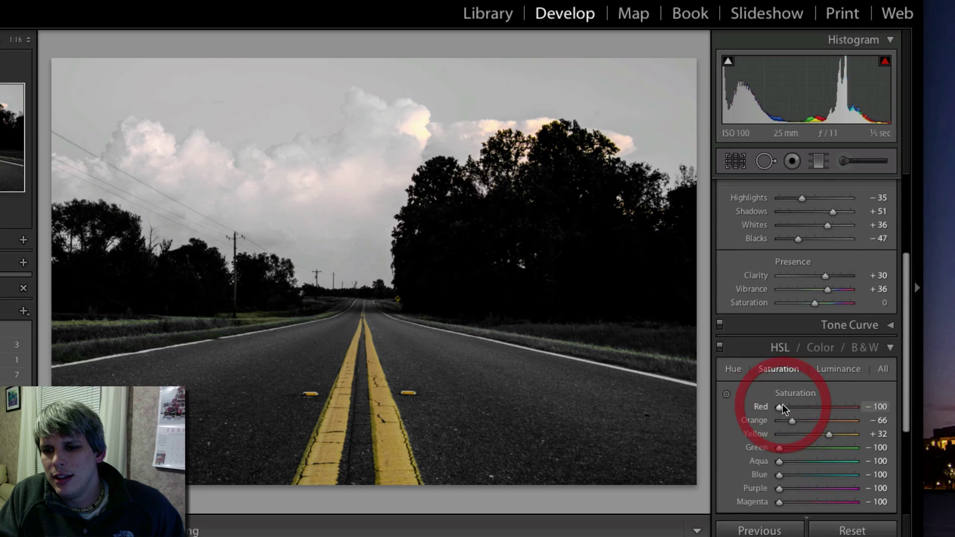
{"action": "scroll", "coordinate": [783, 404], "scroll_direction": "down", "scroll_amount": 3}
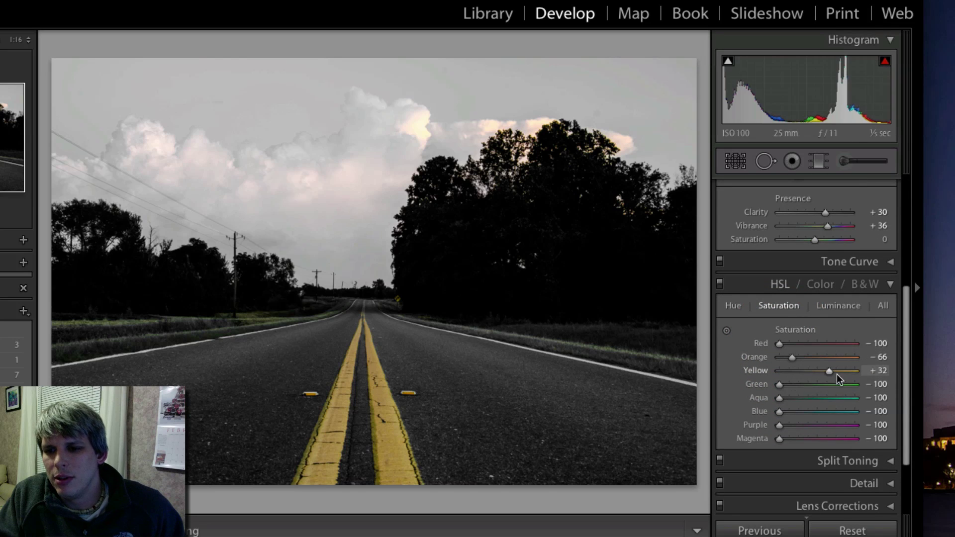
{"action": "scroll", "coordinate": [801, 300], "scroll_direction": "up", "scroll_amount": 3}
{"action": "left_click", "coordinate": [782, 328]}
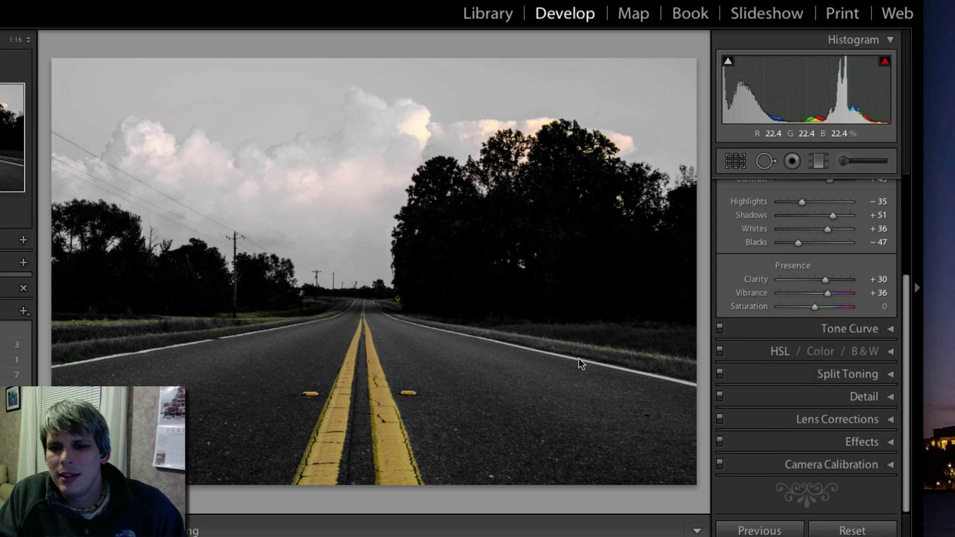
{"action": "scroll", "coordinate": [825, 375], "scroll_direction": "up", "scroll_amount": 5}
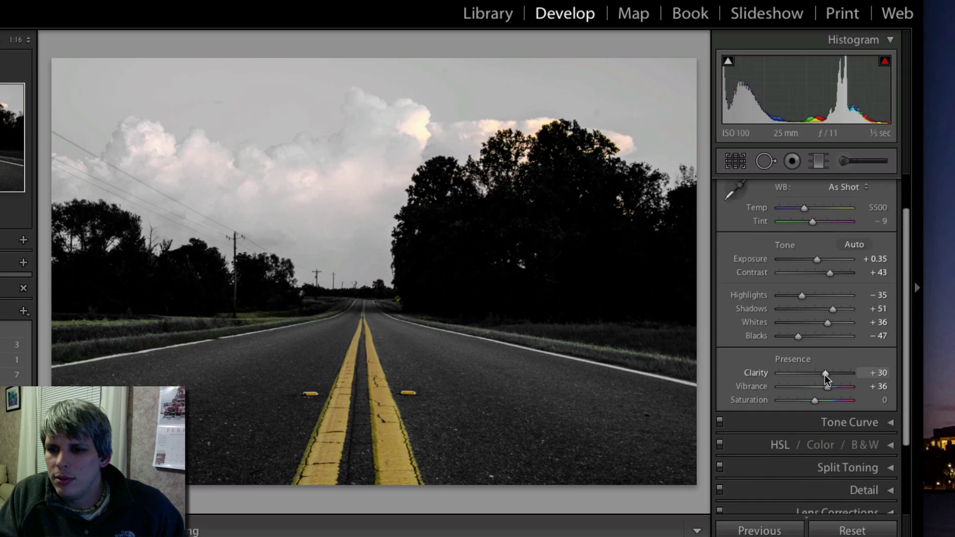
{"action": "scroll", "coordinate": [825, 374], "scroll_direction": "up", "scroll_amount": 2}
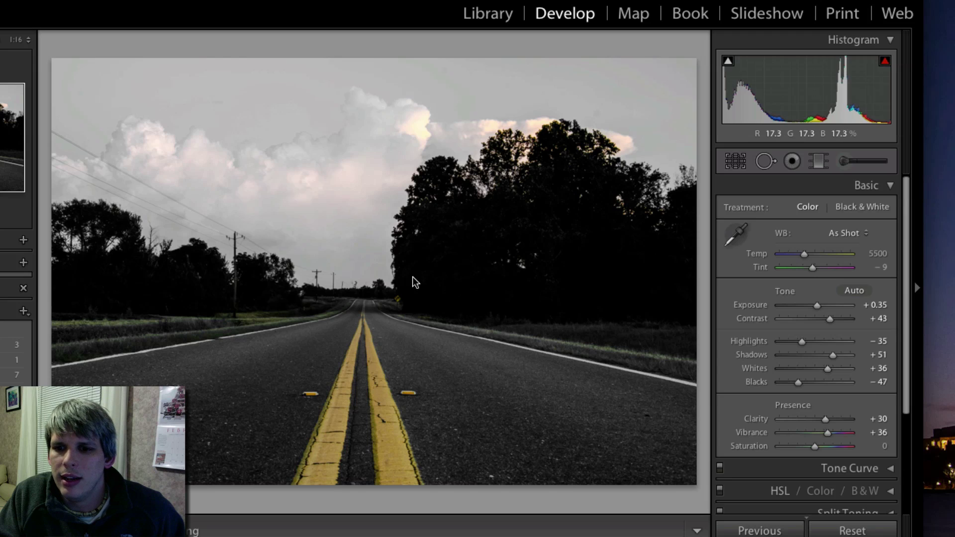
Pick the Adjustment Brush at Saturation -100 and lower its sharpness to 4
{"action": "left_click", "coordinate": [847, 161]}
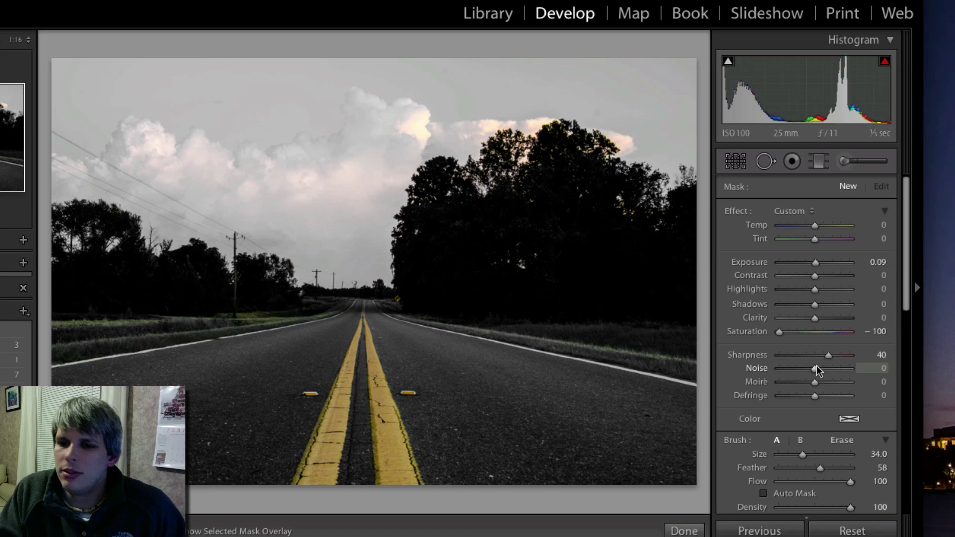
{"action": "scroll", "coordinate": [762, 298], "scroll_direction": "down", "scroll_amount": 3}
{"action": "scroll", "coordinate": [756, 323], "scroll_direction": "up", "scroll_amount": 3}
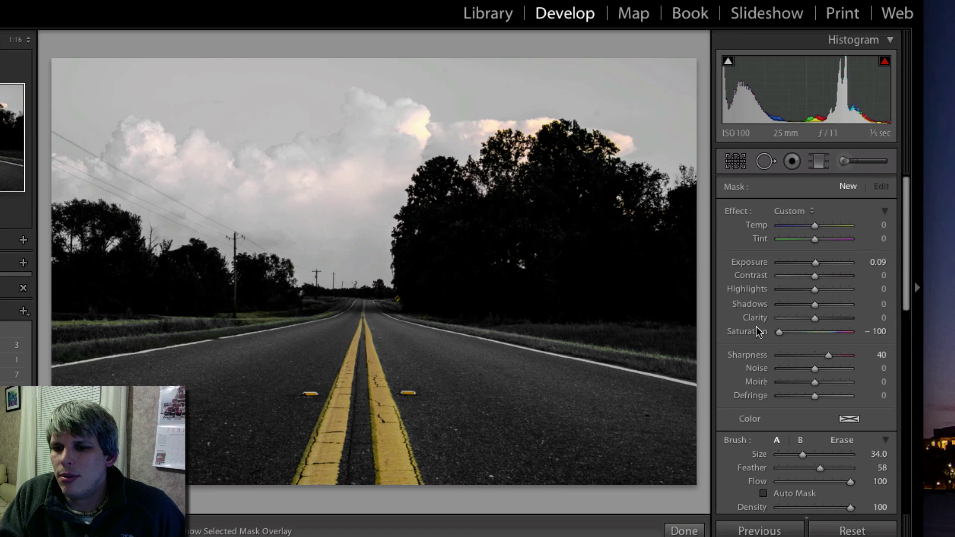
{"action": "left_click_drag", "start_coordinate": [828, 354], "coordinate": [814, 355]}
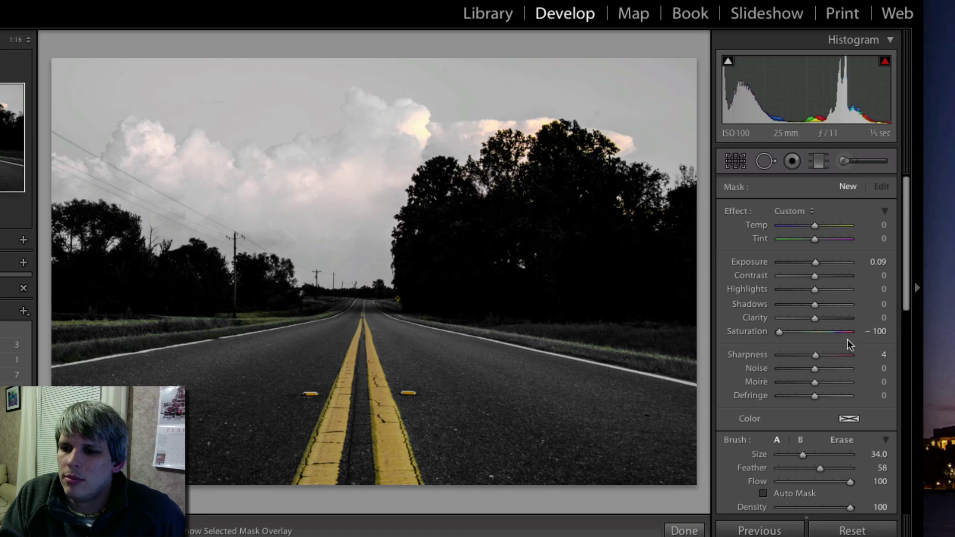
{"action": "scroll", "coordinate": [593, 296], "scroll_direction": "up", "scroll_amount": 2}
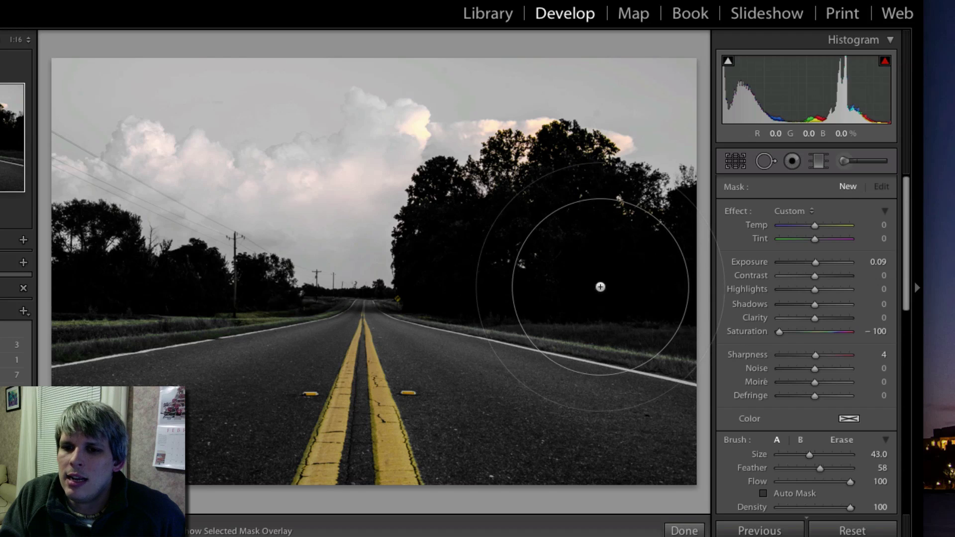
{"action": "scroll", "coordinate": [567, 163], "scroll_direction": "down", "scroll_amount": 2}
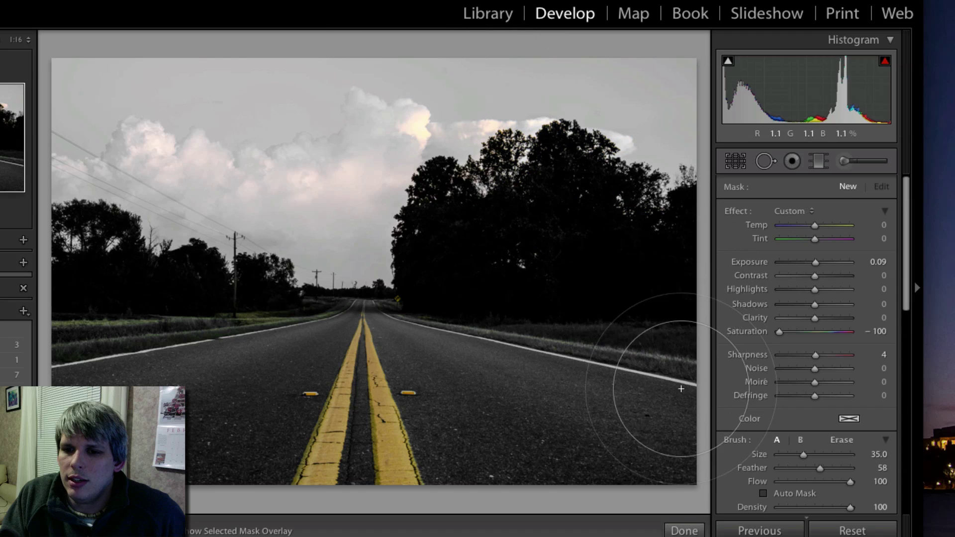
Paint desaturation over the treetops and the pinkish clouds, avoiding the yellow lines
{"action": "mouse_move", "coordinate": [542, 356]}
{"action": "left_mouse_down"}
{"action": "mouse_move", "coordinate": [436, 188]}
{"action": "mouse_move", "coordinate": [432, 260]}
{"action": "mouse_move", "coordinate": [437, 170]}
{"action": "left_mouse_up"}
{"action": "left_click_drag", "start_coordinate": [208, 150], "coordinate": [115, 164]}
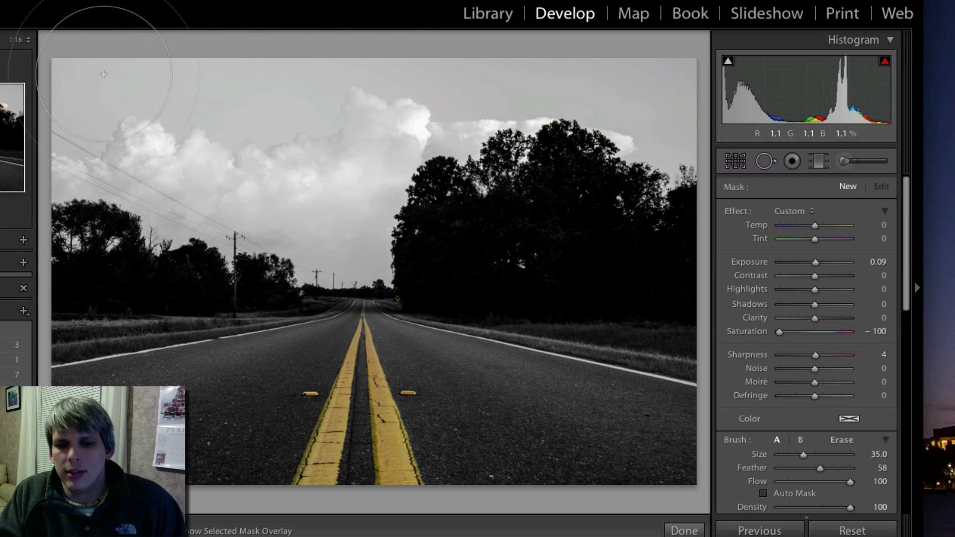
{"action": "left_click", "coordinate": [567, 163]}
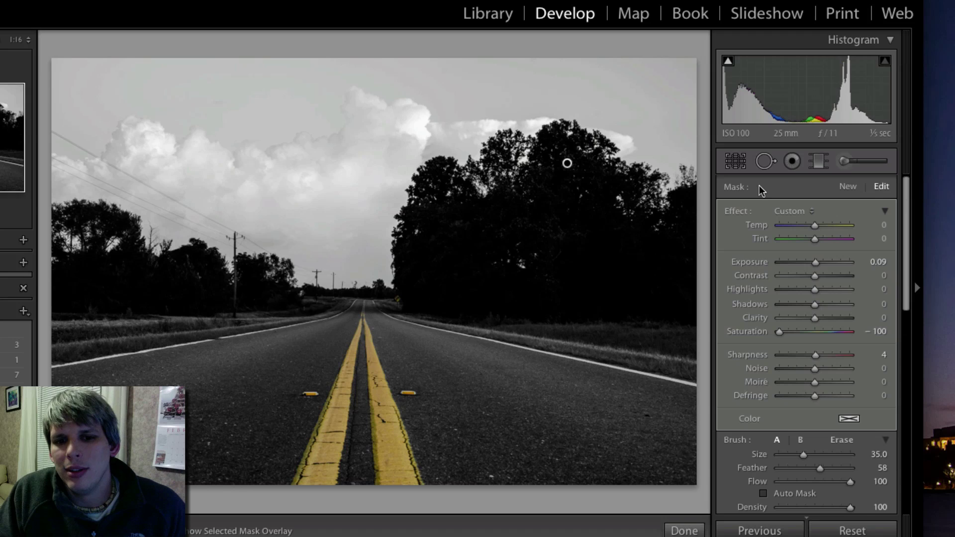
Lay a graduated filter down across the sky and set its Exposure to -0.58
{"action": "left_click", "coordinate": [820, 162]}
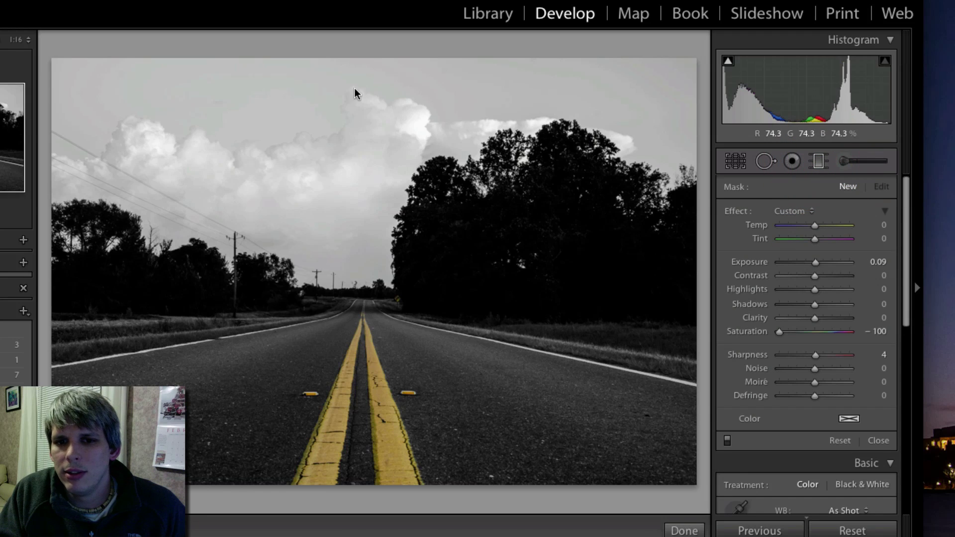
{"action": "left_click_drag", "start_coordinate": [286, 100], "coordinate": [289, 254]}
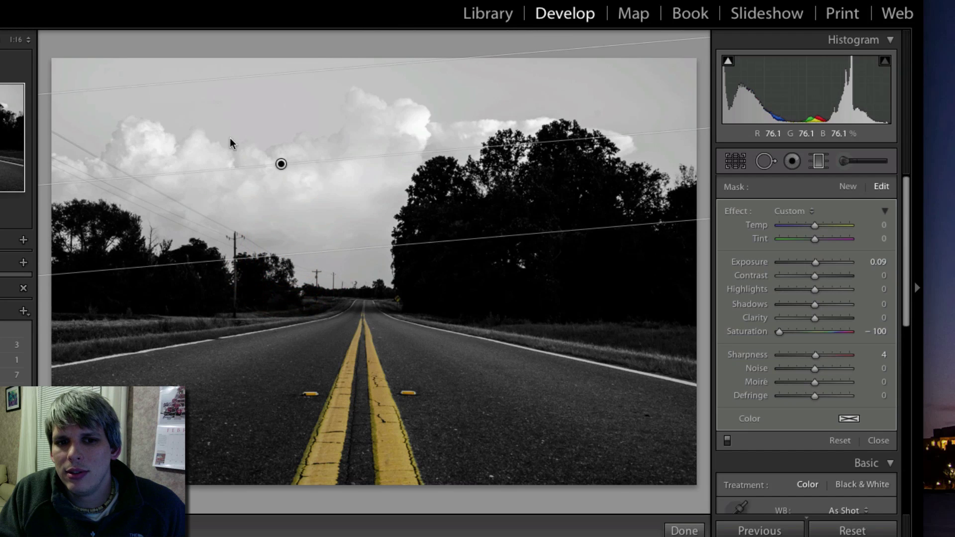
{"action": "left_click_drag", "start_coordinate": [817, 264], "coordinate": [814, 270]}
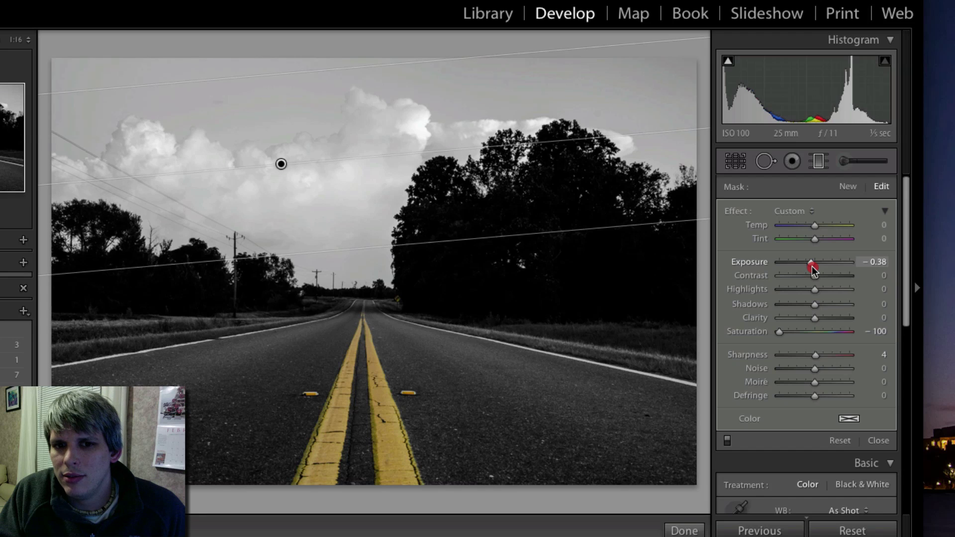
{"action": "left_click_drag", "start_coordinate": [813, 269], "coordinate": [812, 267]}
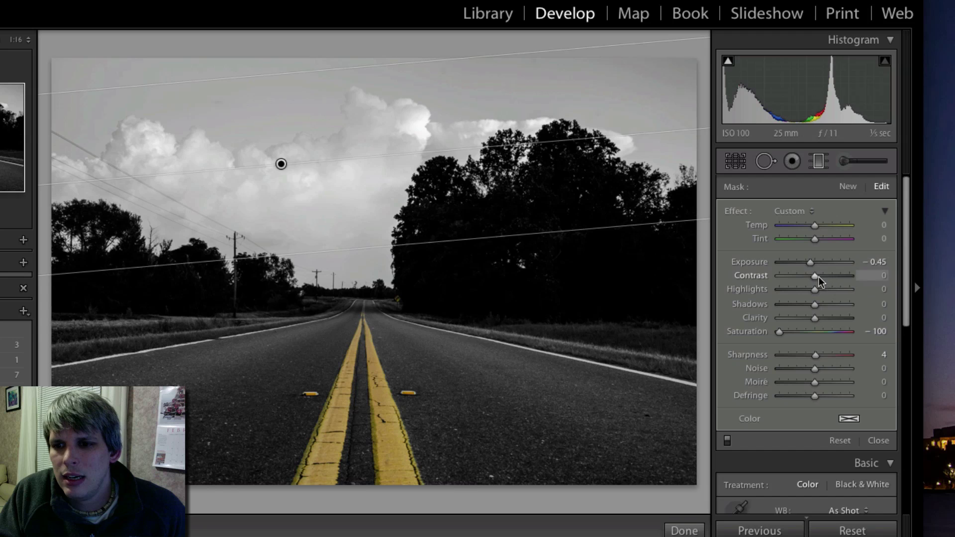
Give the sky filter Contrast 35, Highlights 24, Shadows -34, Clarity 16, and nudge it lower-right
{"action": "left_click_drag", "start_coordinate": [818, 277], "coordinate": [801, 307]}
{"action": "mouse_move", "coordinate": [814, 318]}
{"action": "left_mouse_down"}
{"action": "mouse_move", "coordinate": [828, 321]}
{"action": "mouse_move", "coordinate": [821, 314]}
{"action": "left_mouse_up"}
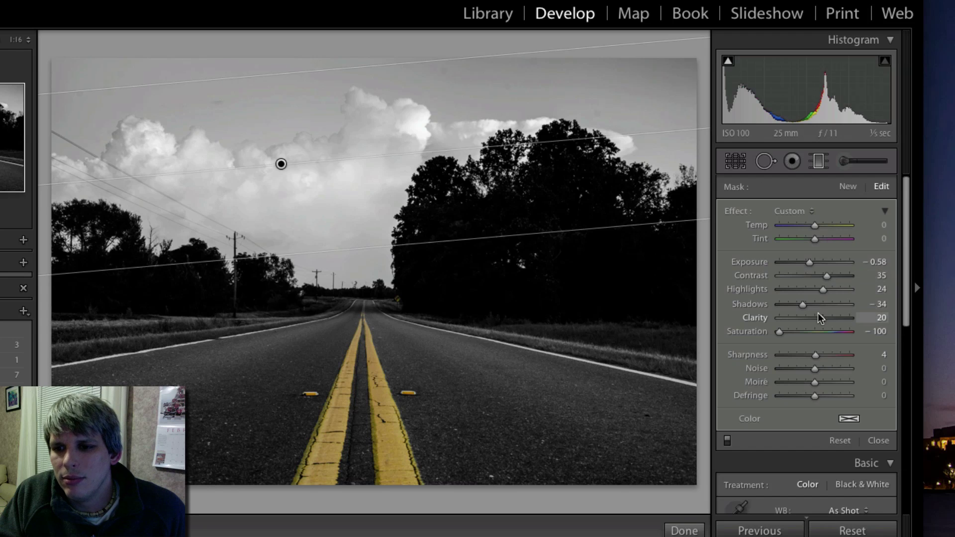
{"action": "left_click_drag", "start_coordinate": [819, 317], "coordinate": [817, 317]}
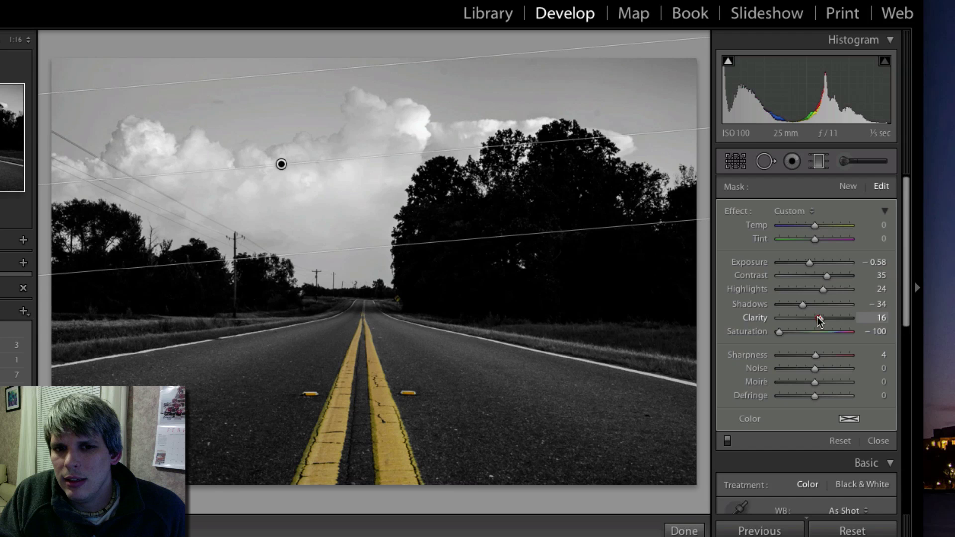
{"action": "left_click_drag", "start_coordinate": [281, 164], "coordinate": [309, 166]}
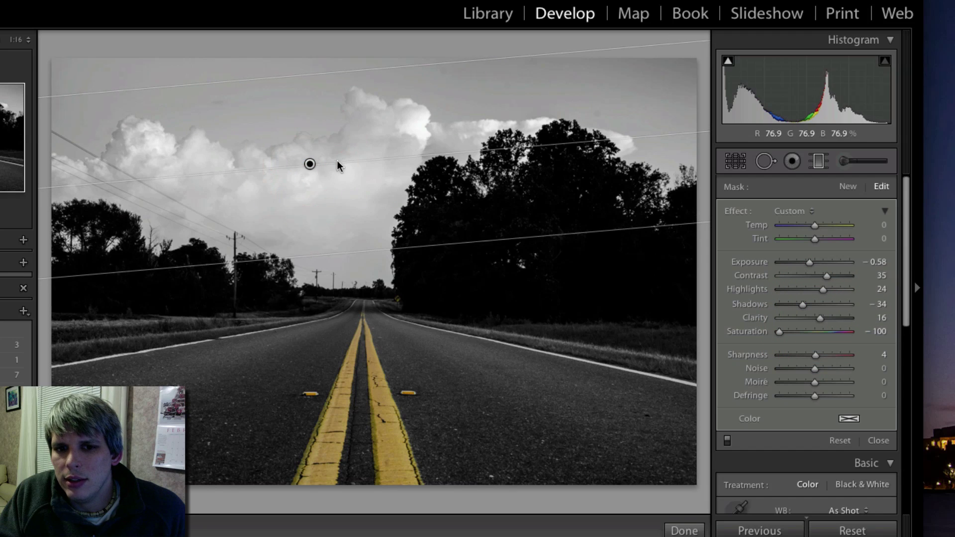
{"action": "left_click_drag", "start_coordinate": [814, 356], "coordinate": [810, 359]}
Reset the sky filter's sharpness to 0, heal four small upper-sky spots, and enter crop mode
{"action": "double_click", "coordinate": [744, 356]}
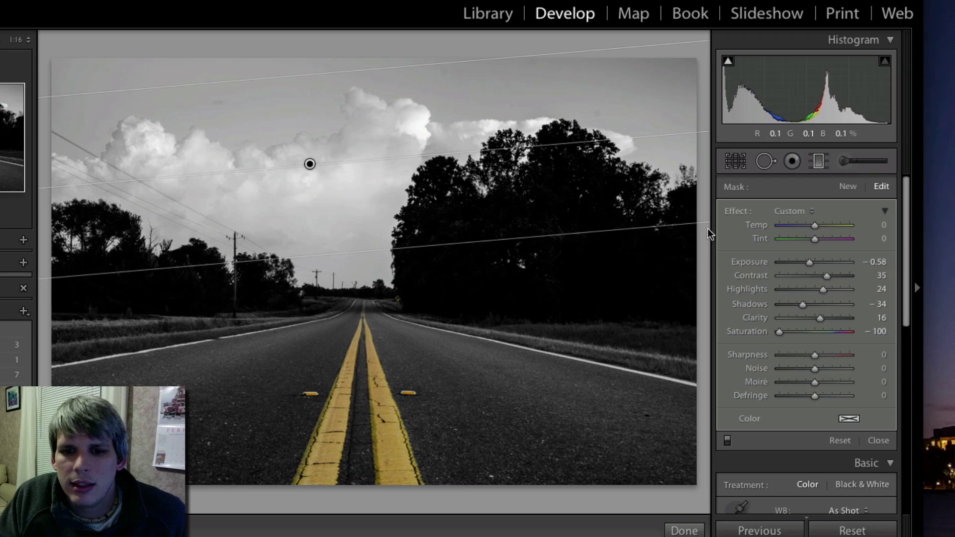
{"action": "left_click", "coordinate": [819, 160]}
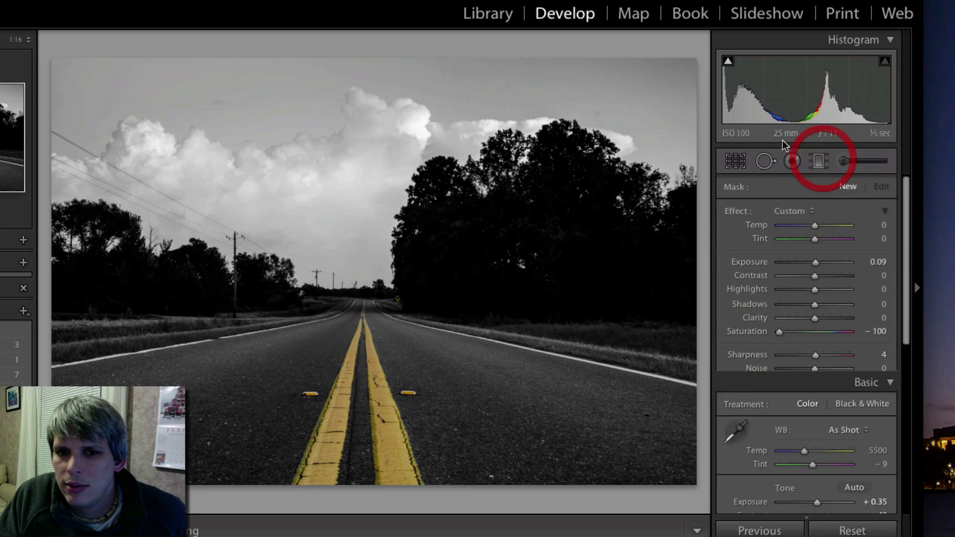
{"action": "left_click", "coordinate": [766, 161]}
{"action": "left_click", "coordinate": [216, 99]}
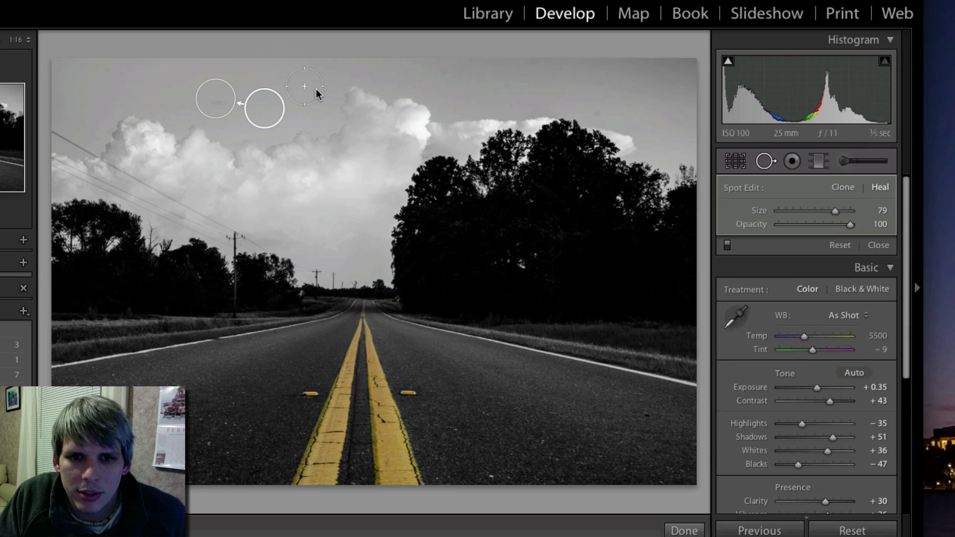
{"action": "left_click", "coordinate": [443, 71]}
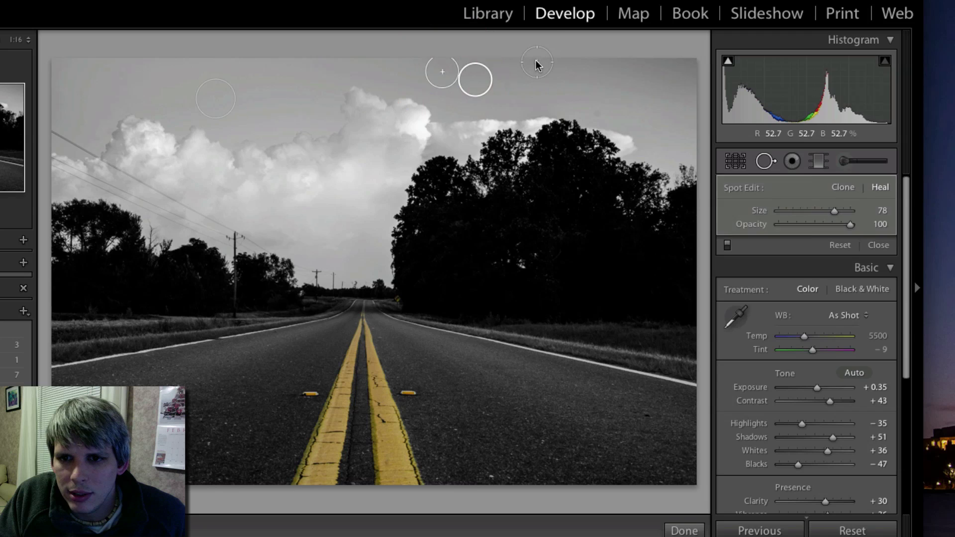
{"action": "left_click", "coordinate": [536, 62]}
{"action": "left_click", "coordinate": [121, 78]}
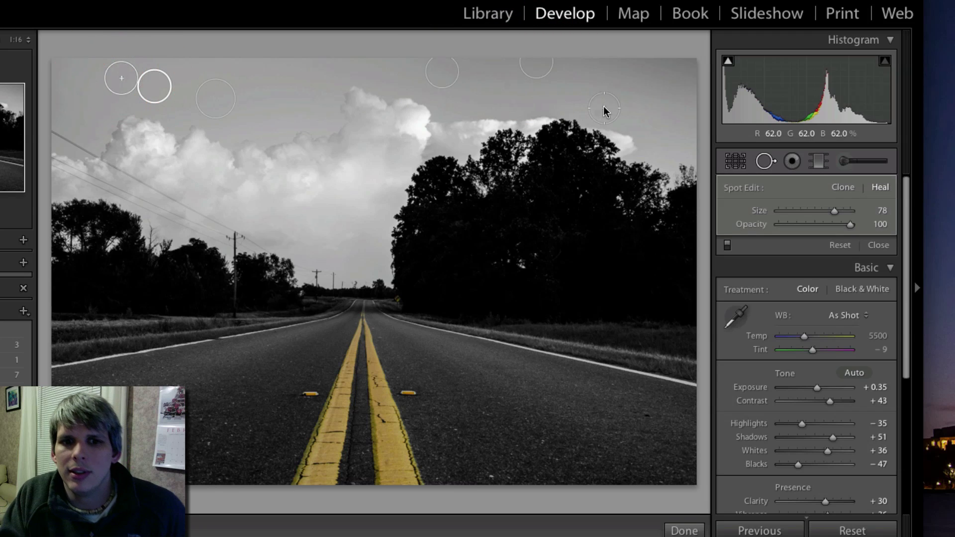
{"action": "left_click", "coordinate": [761, 161]}
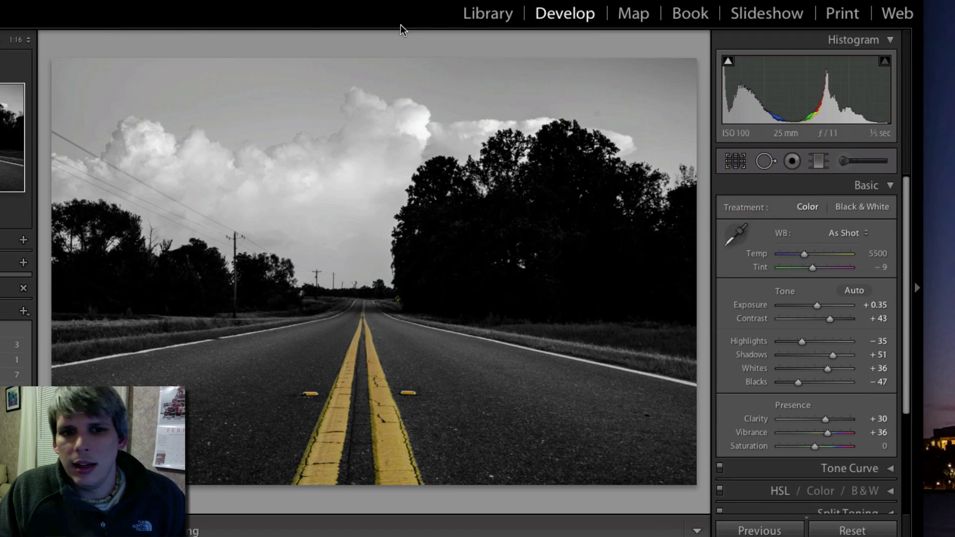
{"action": "left_click", "coordinate": [730, 163]}
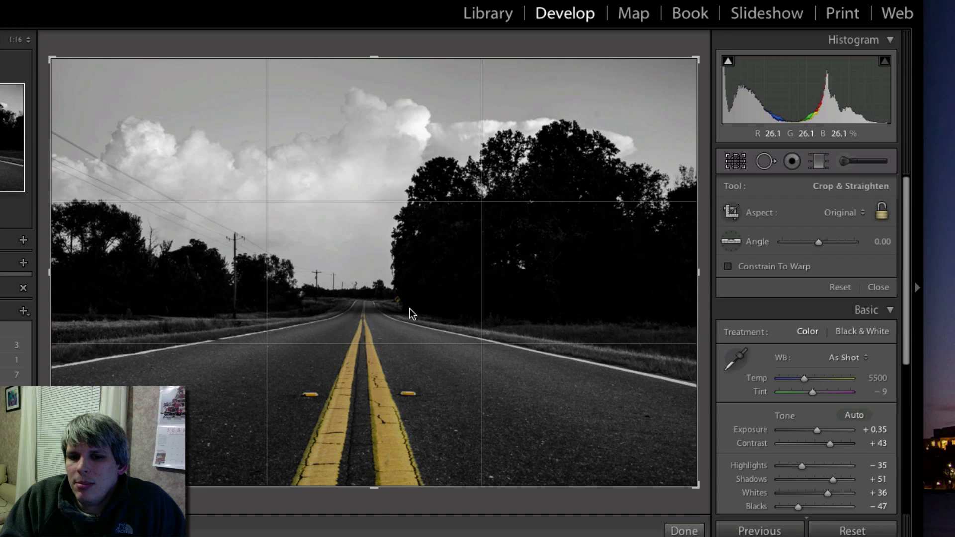
Narrow the crop from the right and level the horizon at -2.18°, then apply it
{"action": "left_click_drag", "start_coordinate": [697, 275], "coordinate": [678, 279]}
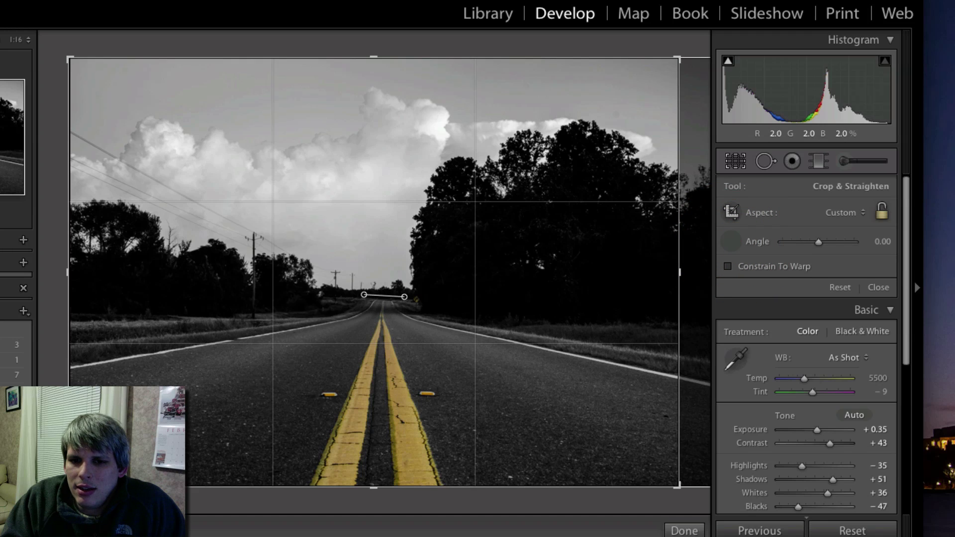
{"action": "left_click_drag", "start_coordinate": [405, 297], "coordinate": [376, 296]}
{"action": "mouse_move", "coordinate": [679, 464]}
{"action": "left_mouse_down"}
{"action": "mouse_move", "coordinate": [679, 475]}
{"action": "mouse_move", "coordinate": [667, 465]}
{"action": "left_mouse_up"}
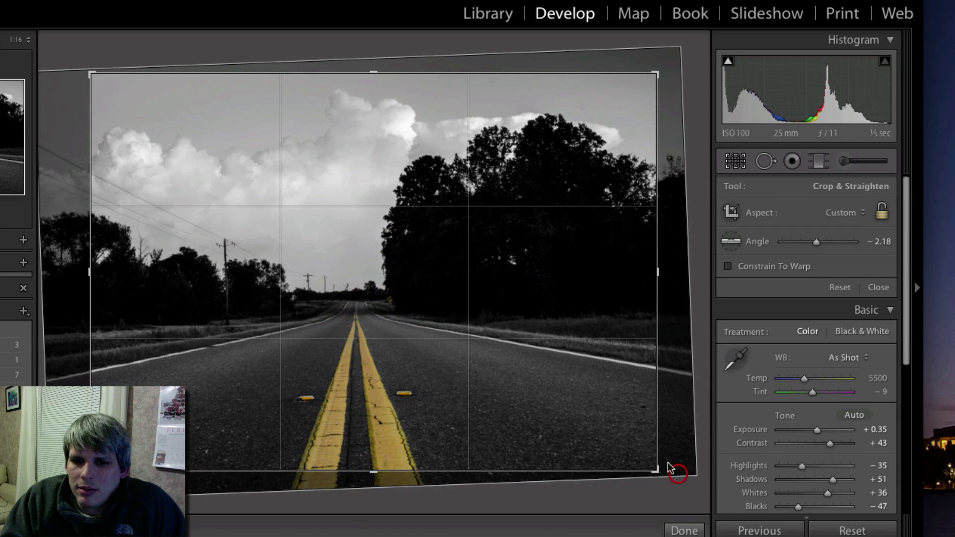
{"action": "double_click", "coordinate": [390, 298]}
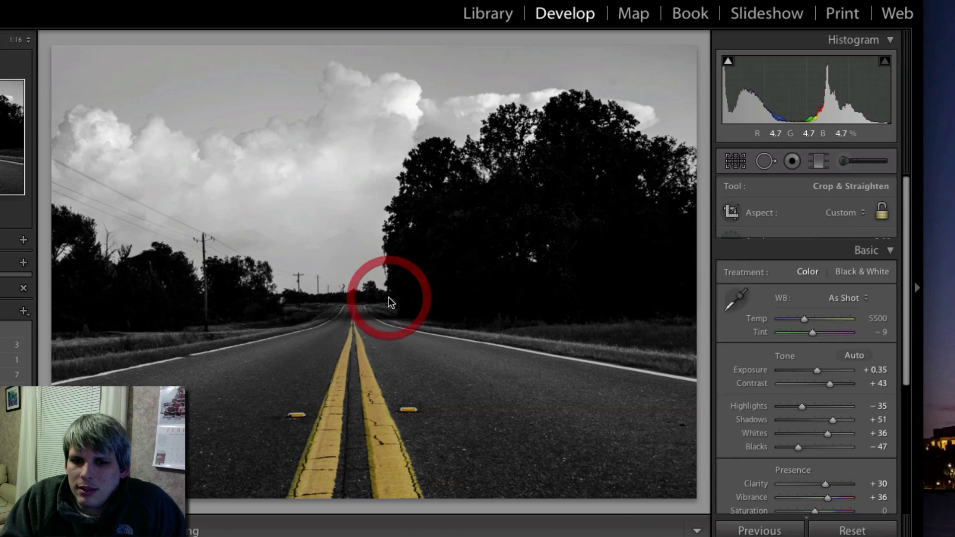
Reposition the photo inside the crop frame and reapply the crop
{"action": "left_click", "coordinate": [734, 164]}
{"action": "left_click_drag", "start_coordinate": [438, 281], "coordinate": [427, 286]}
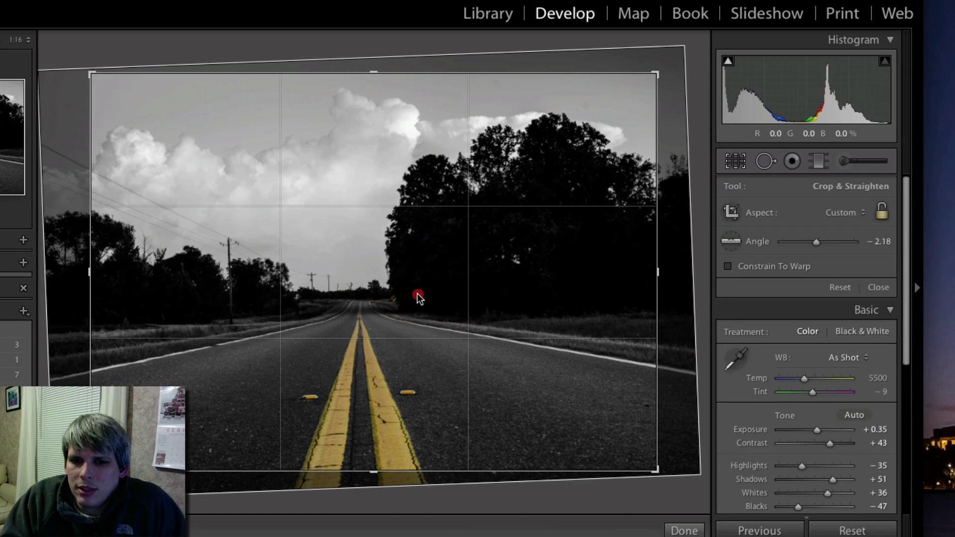
{"action": "double_click", "coordinate": [419, 296]}
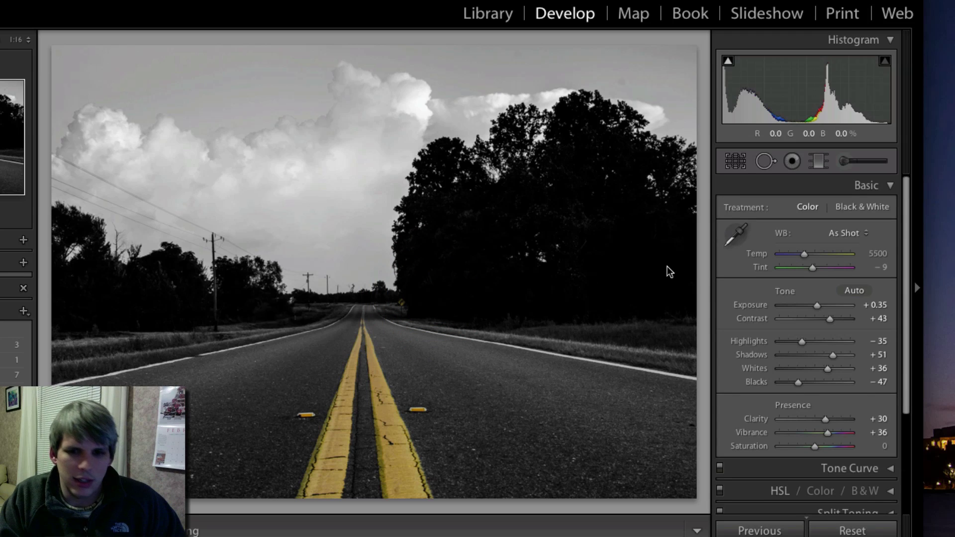
{"action": "key", "text": "backslash"}
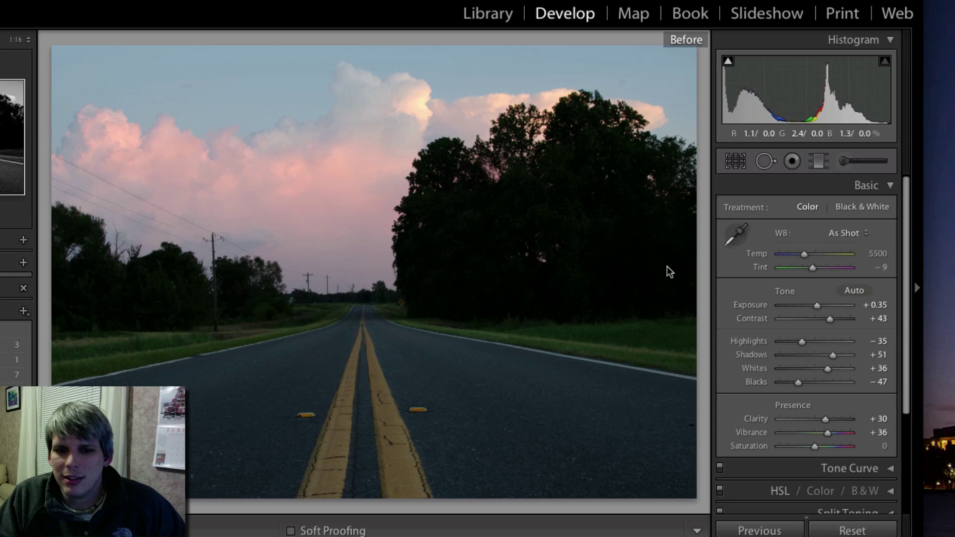
{"action": "key", "text": "backslash"}
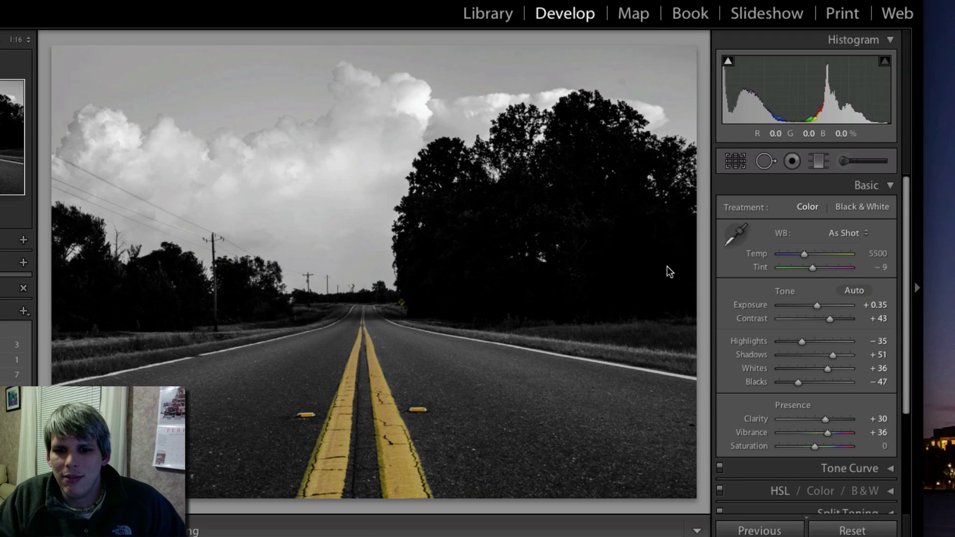